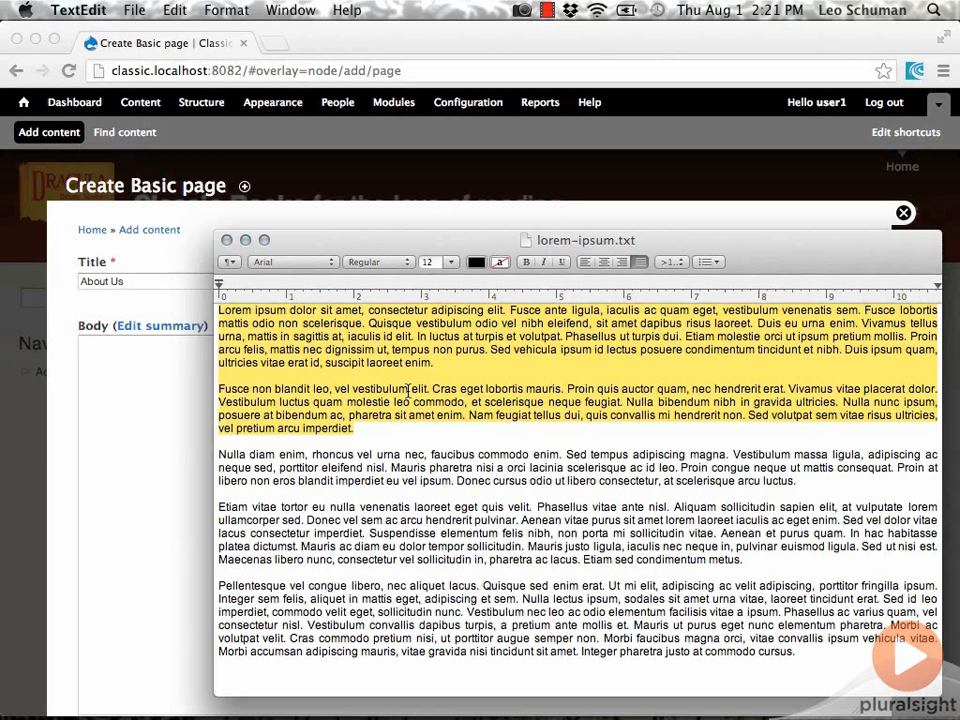
Step: Switch to Chrome and fill the page body with the two copied lorem ipsum paragraphs, separated by a blank line
key(super+Tab)
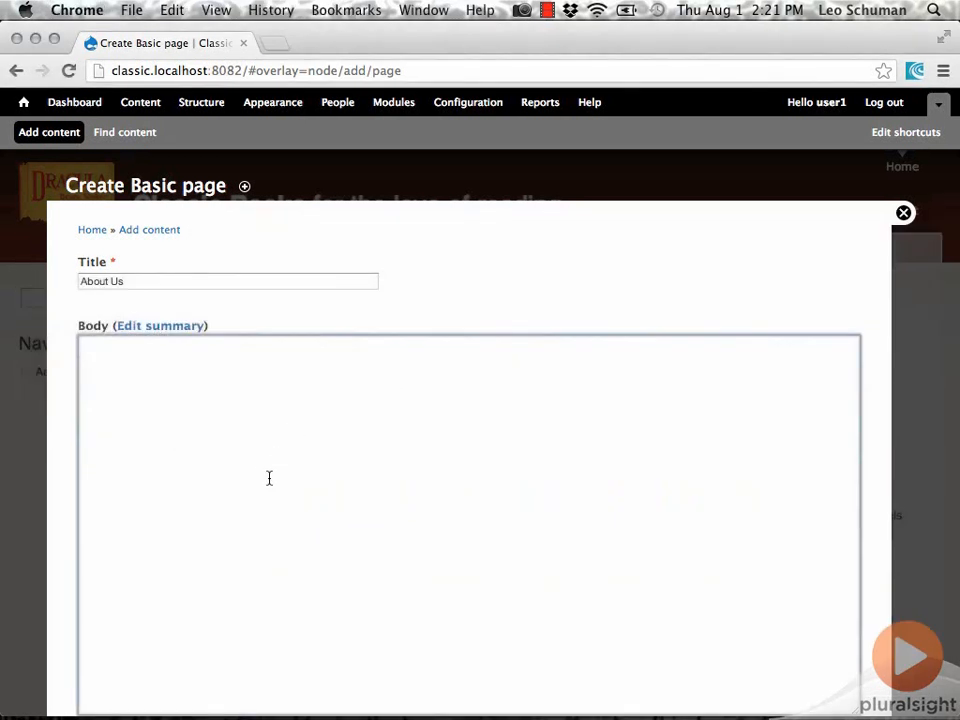
text(Lorem ipsum dolor sit amet, consectetur adipiscing elit. Fusce ante ligula, iaculis ac quam eget, vestibulum venenatis sem. Fusce lobortis mattis odio non scelerisque. Quisque vestibulum odio vel nibh eleifend, sit amet dapibus risus laoreet. Duis eu urna enim. Vivamus tellus urna, mattis in sagittis at, iaculis id elit. In luctus at turpis et volutpat. Phasellus ut turpis dui. Etiam molestie orci ut ipsum pretium mollis. Proin arcu felis, mattis nec dignissim ut, tempus non purus. Sed vehicula ipsum id lectus posuere condimentum tincidunt et nibh. Duis ipsum quam, ultricies vitae erat id, suscipit laoreet enim. Fusce non blandit leo, vel vestibulum elit. Cras eget lobortis mauris. Proin quis auctor quam, nec hendrerit erat. Vivamus vitae placerat dolor. Vestibulum luctus quam molestie leo commodo, et scelerisque neque feugiat. Nulla bibendum nibh in gravida ultricies. Nulla nunc ipsum, posuere at bibendum ac, pharetra sit amet enim. Nam feugiat tellus dui, quis convallis mi hendrerit non. Sed volutpat sem vitae risus ultricies, vel pretium arcu imperdiet.)
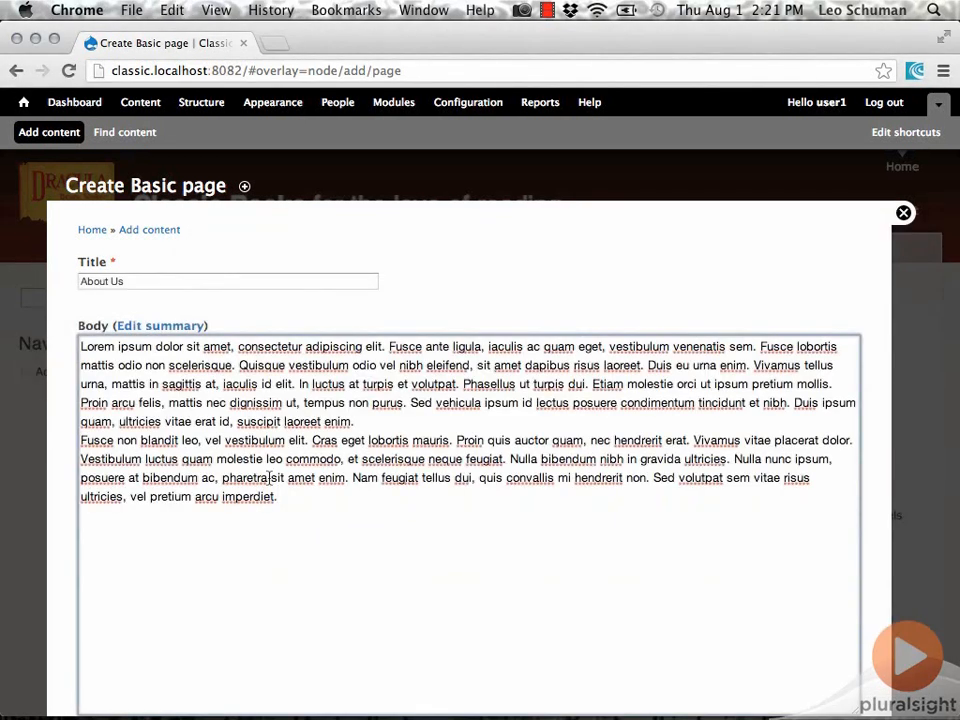
key(Return)
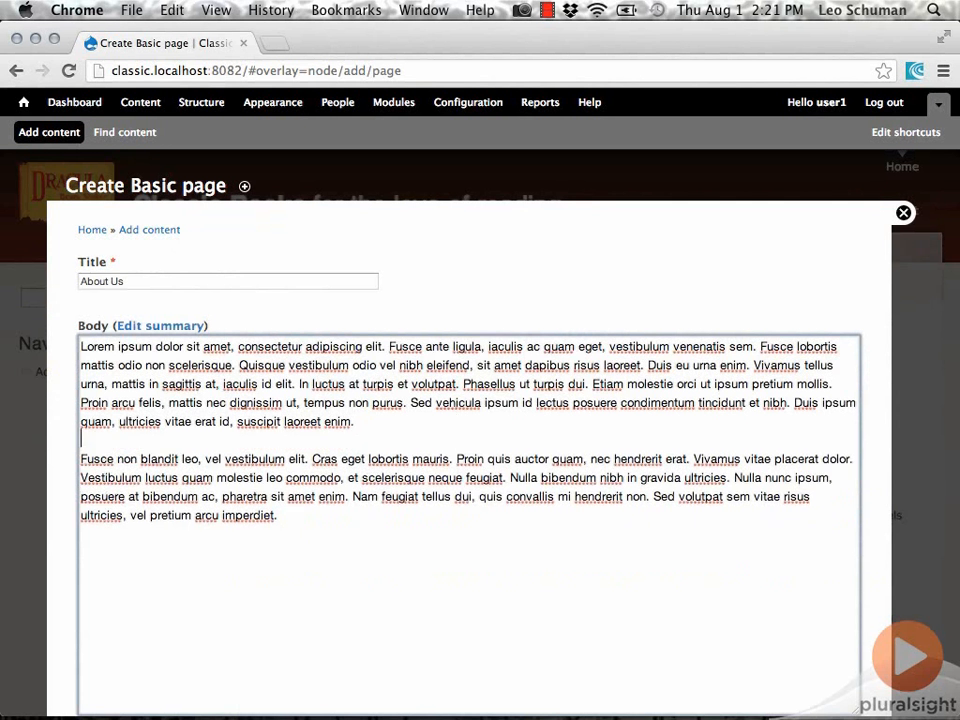
Step: Review the page's revision, URL path, comment, authoring and publishing settings, and save the About Us page
scroll(396, 568, down, 4)
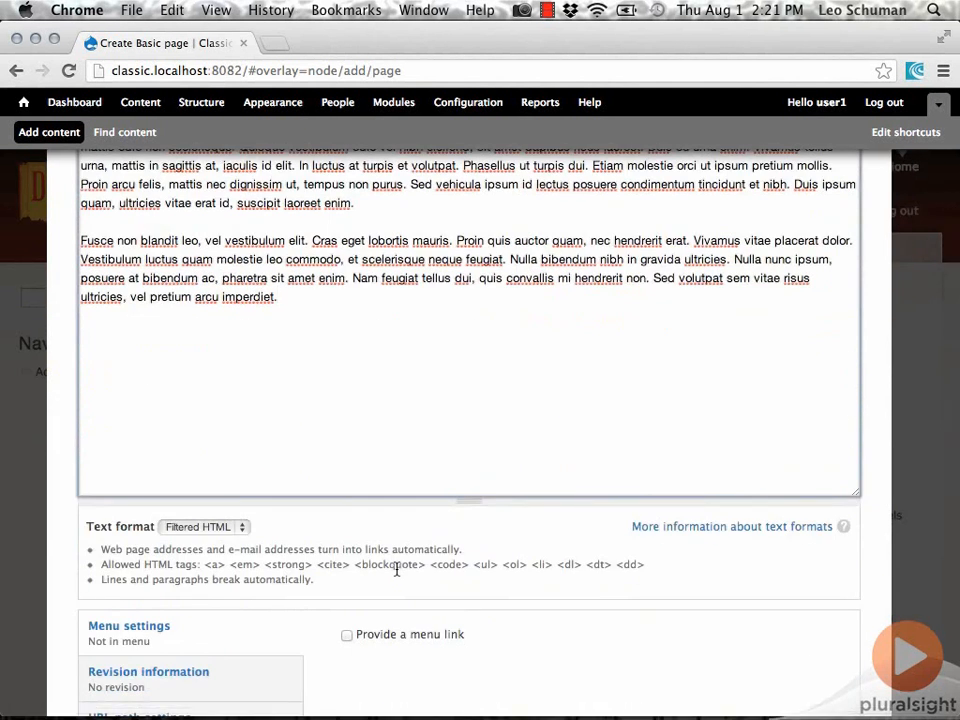
scroll(396, 570, down, 5)
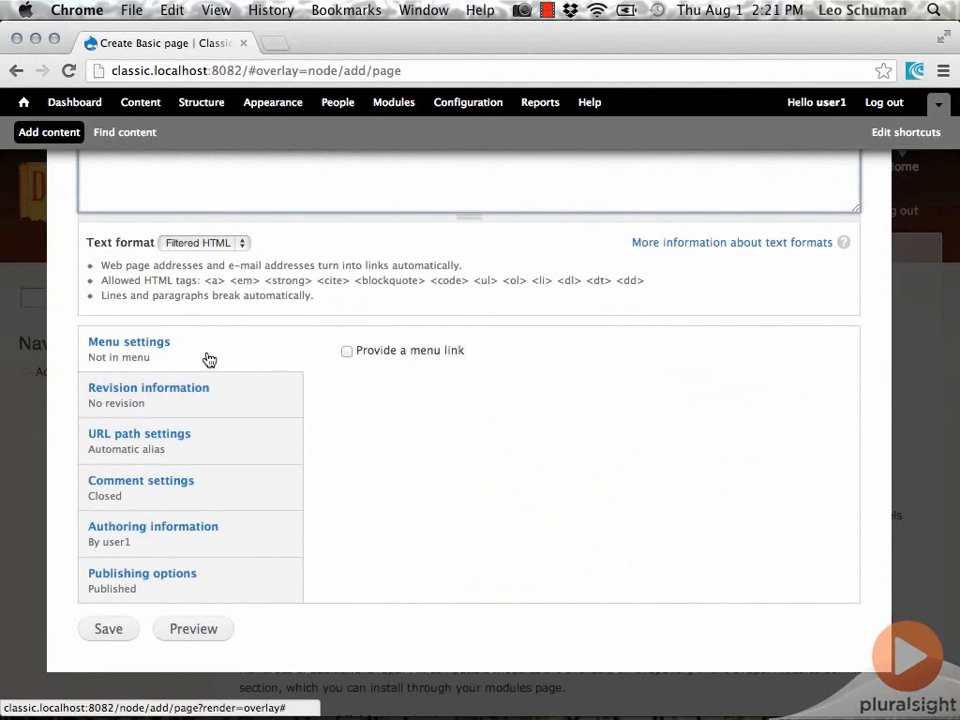
click(212, 398)
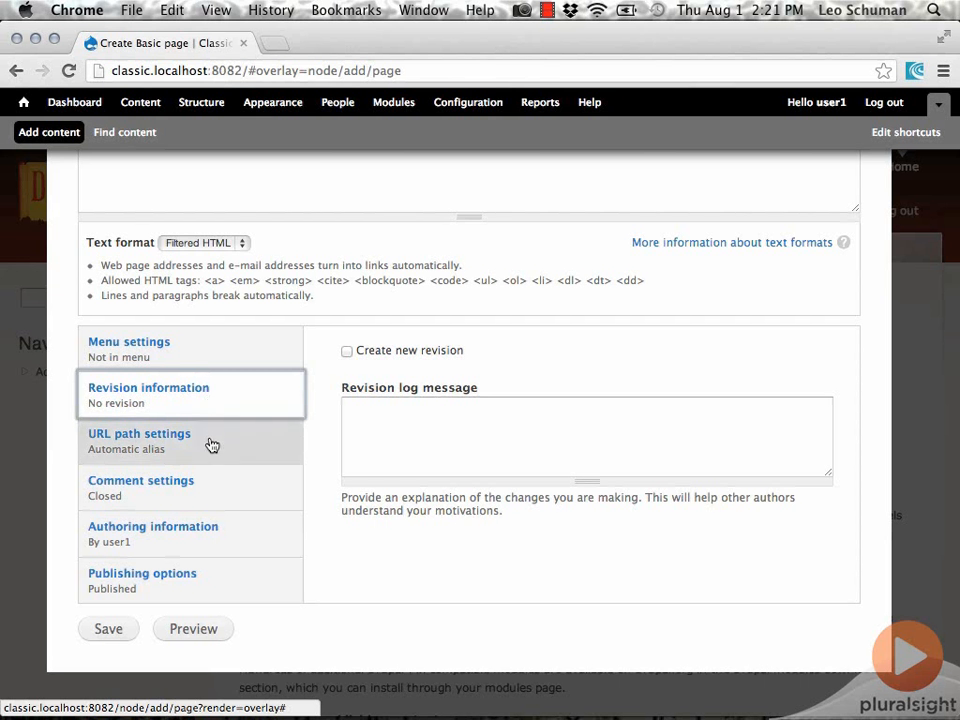
click(212, 445)
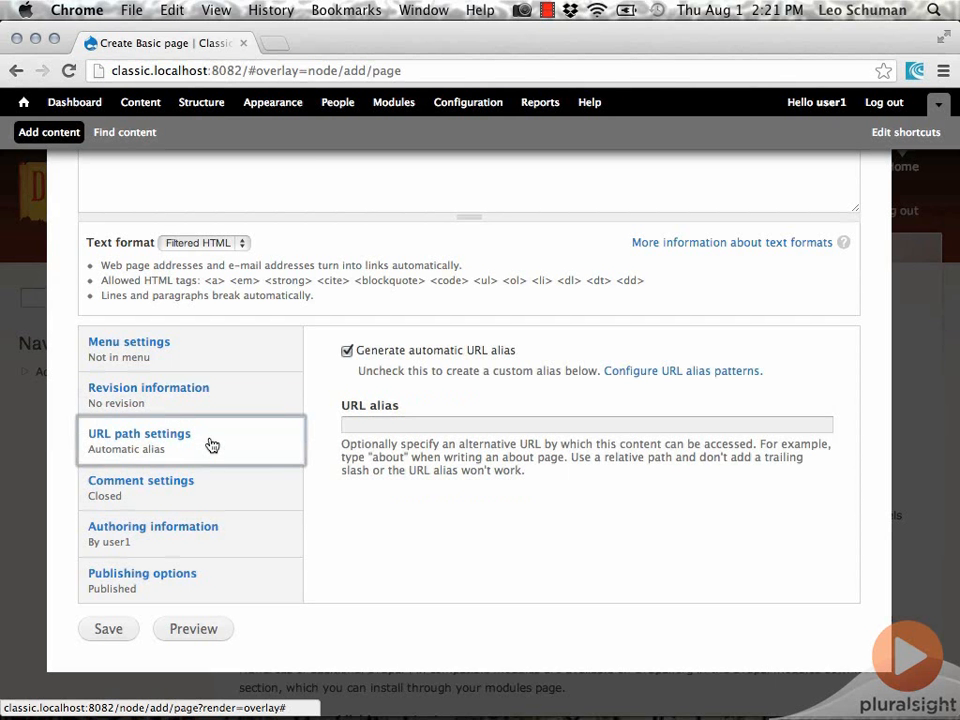
click(193, 502)
click(231, 542)
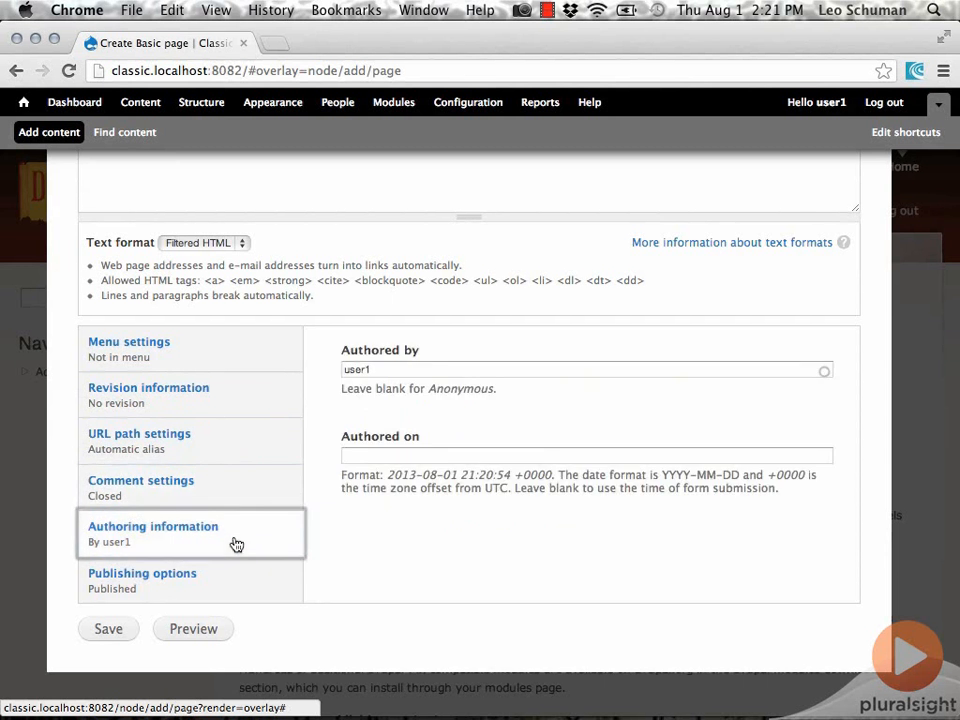
click(233, 576)
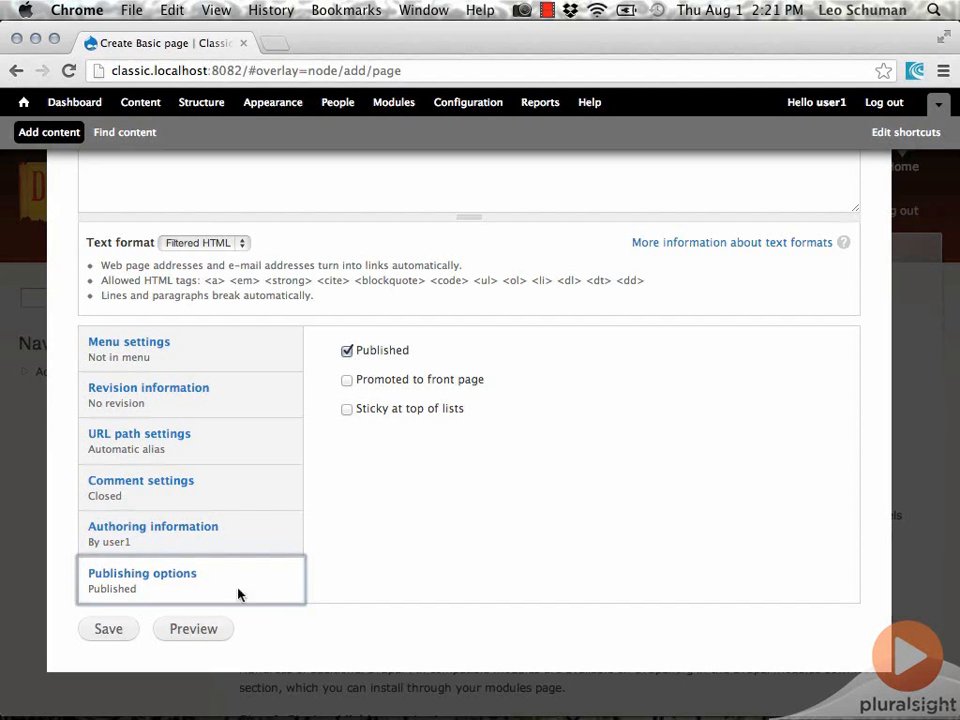
click(108, 628)
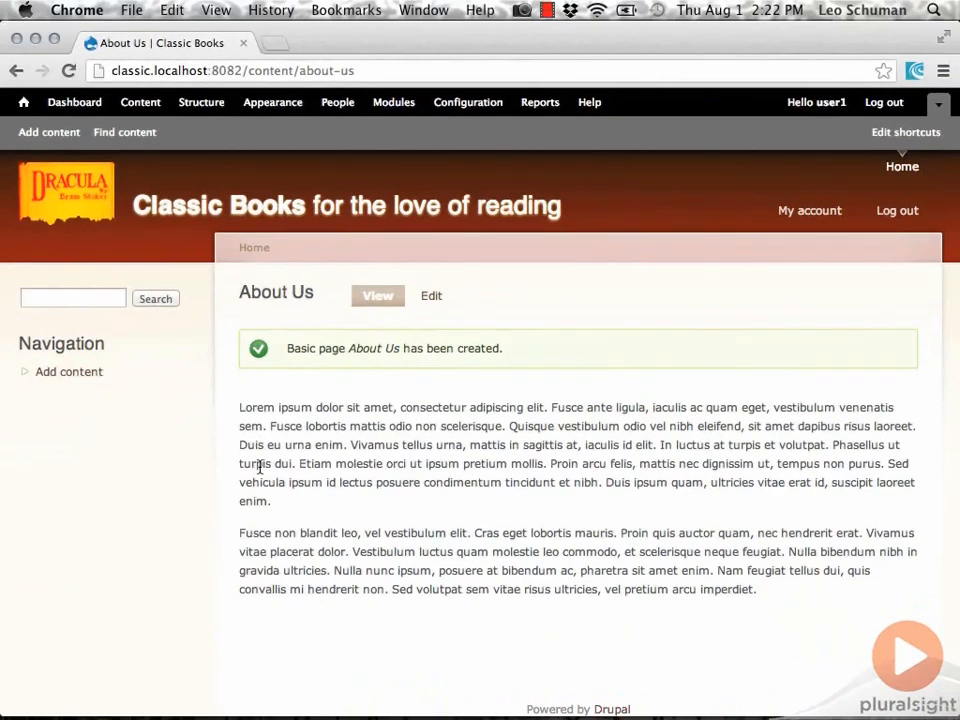
Step: Copy the About Us page's web address and start adding a new link to the Main menu
click(364, 74)
key(super+c)
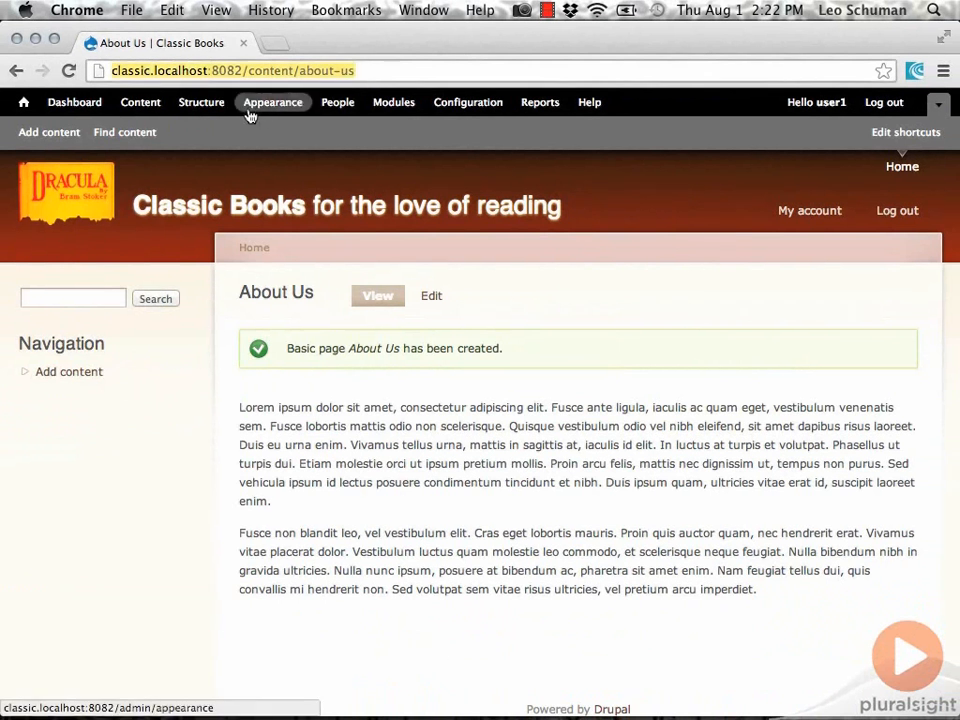
click(212, 106)
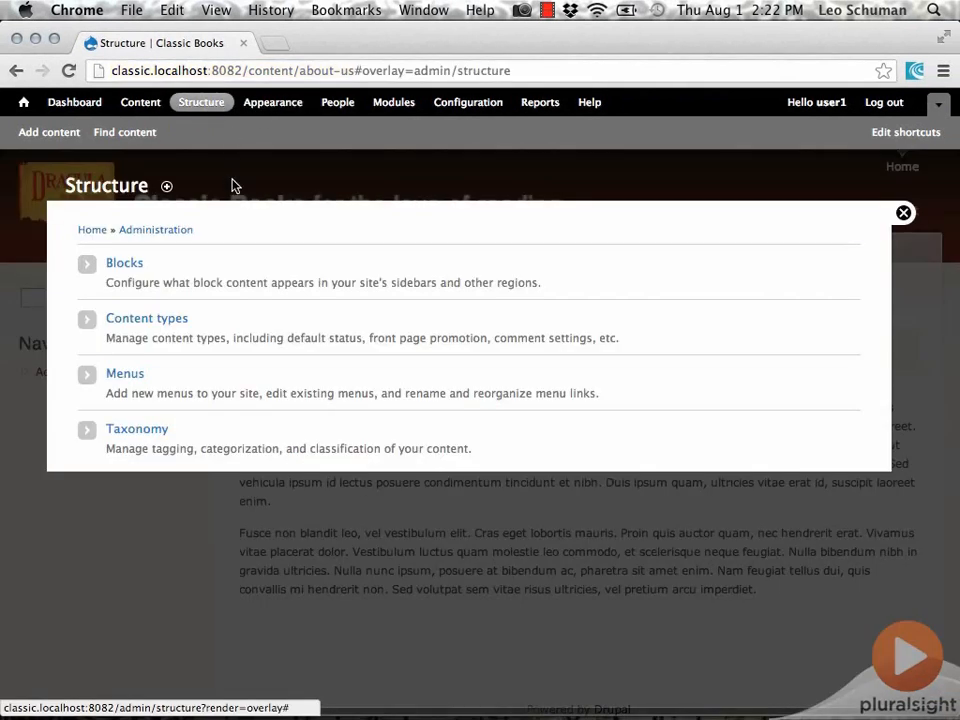
click(126, 374)
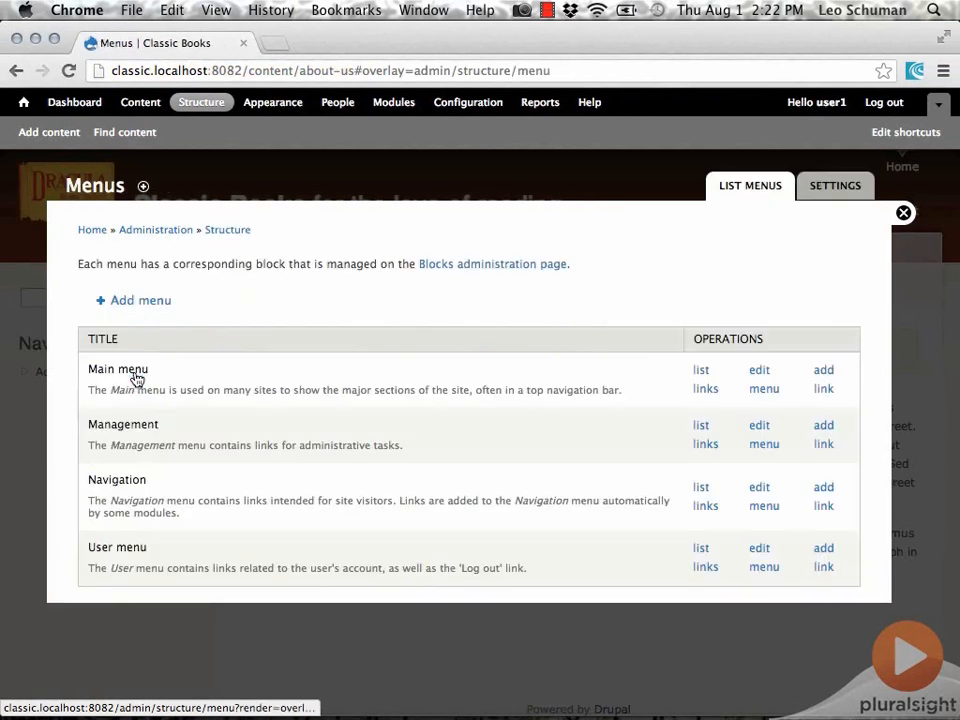
click(816, 390)
Step: Title the menu link "About Us" and set its path to content/about-us, stripping the site address from the copied URL
click(319, 281)
text(About Us)
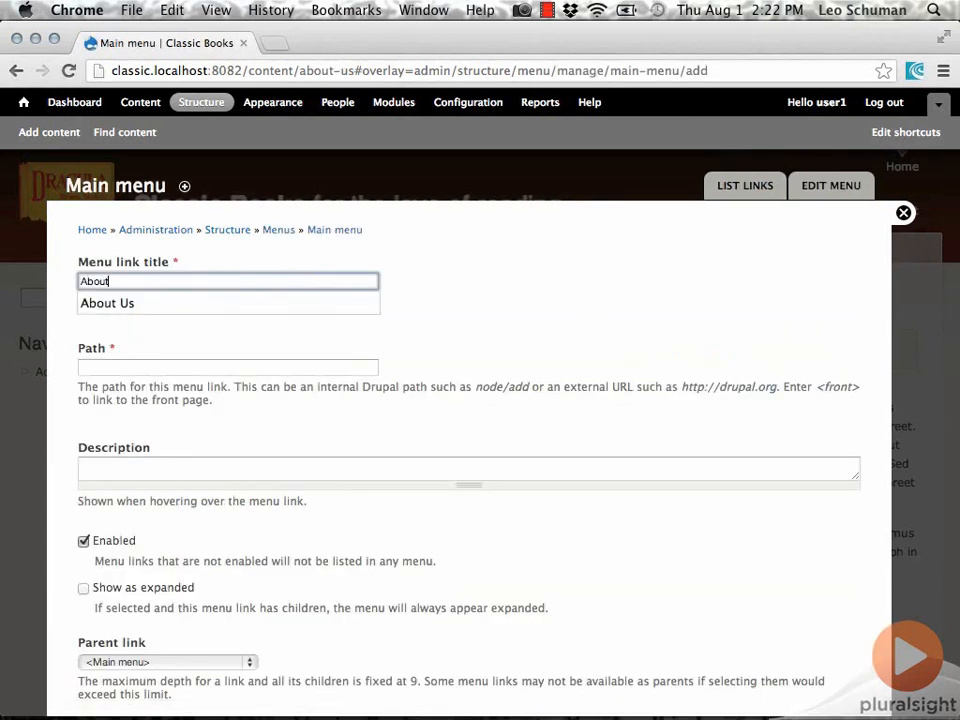
key(Tab)
key(super+v)
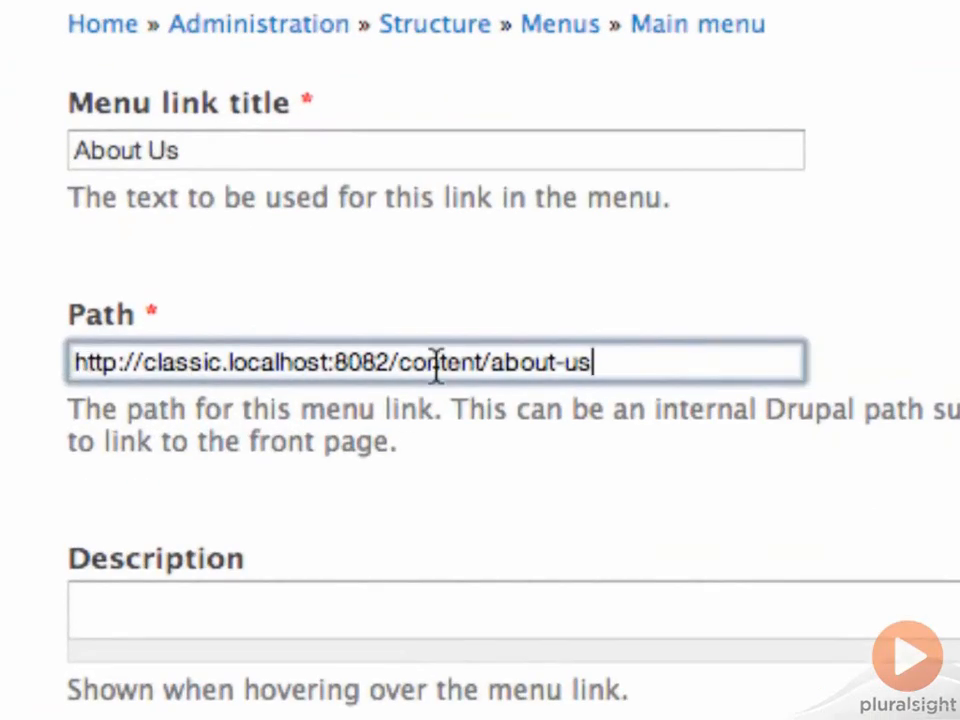
click(399, 361)
drag(399, 361, 57, 355)
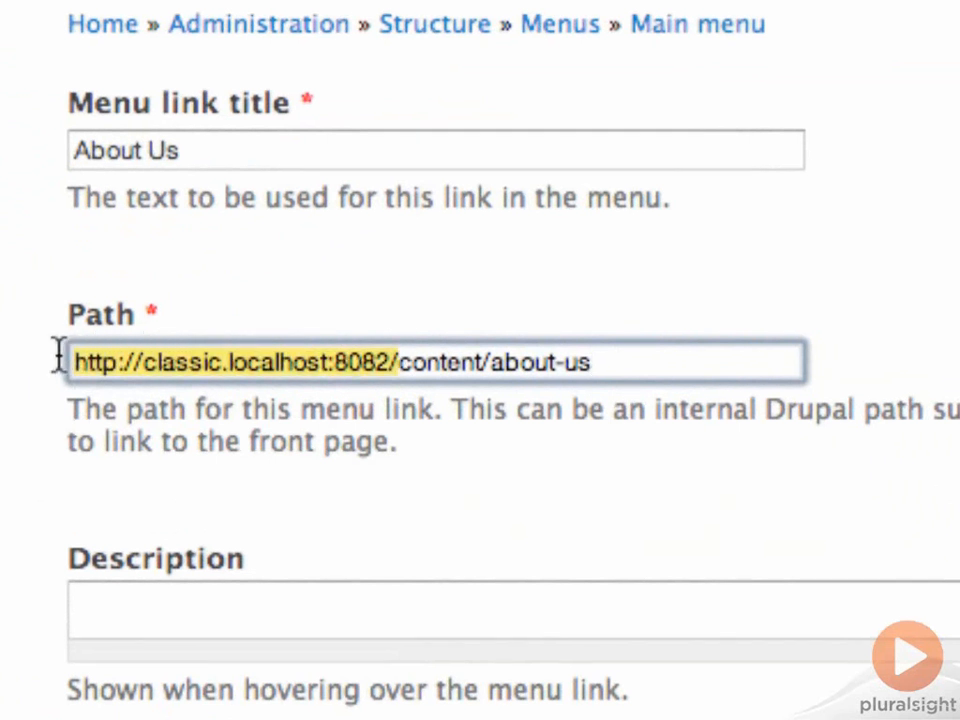
key(BackSpace)
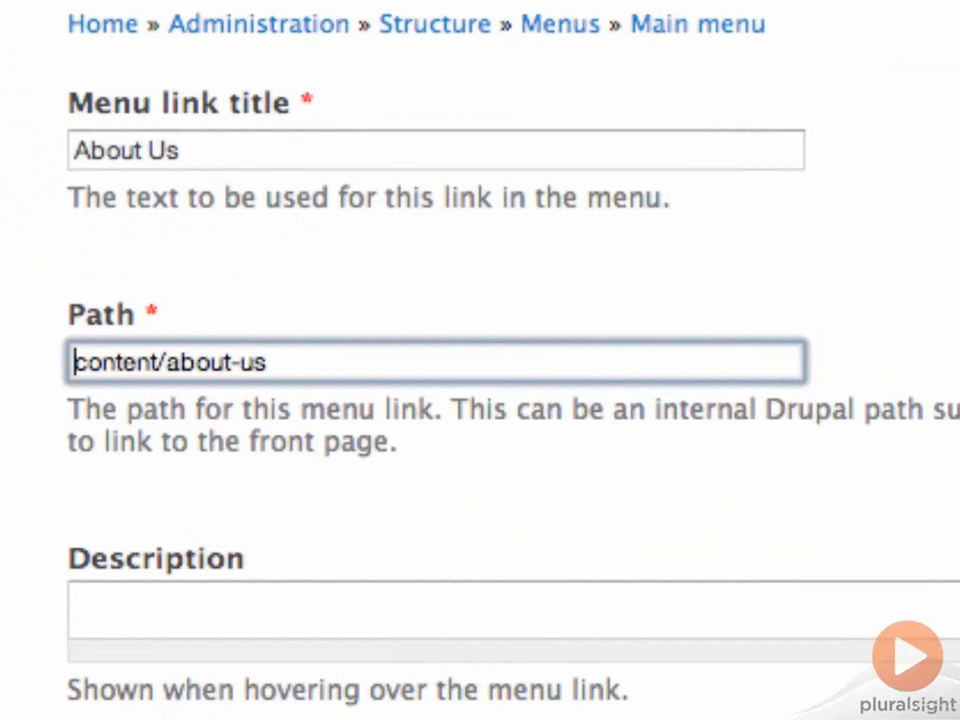
double_click(115, 372)
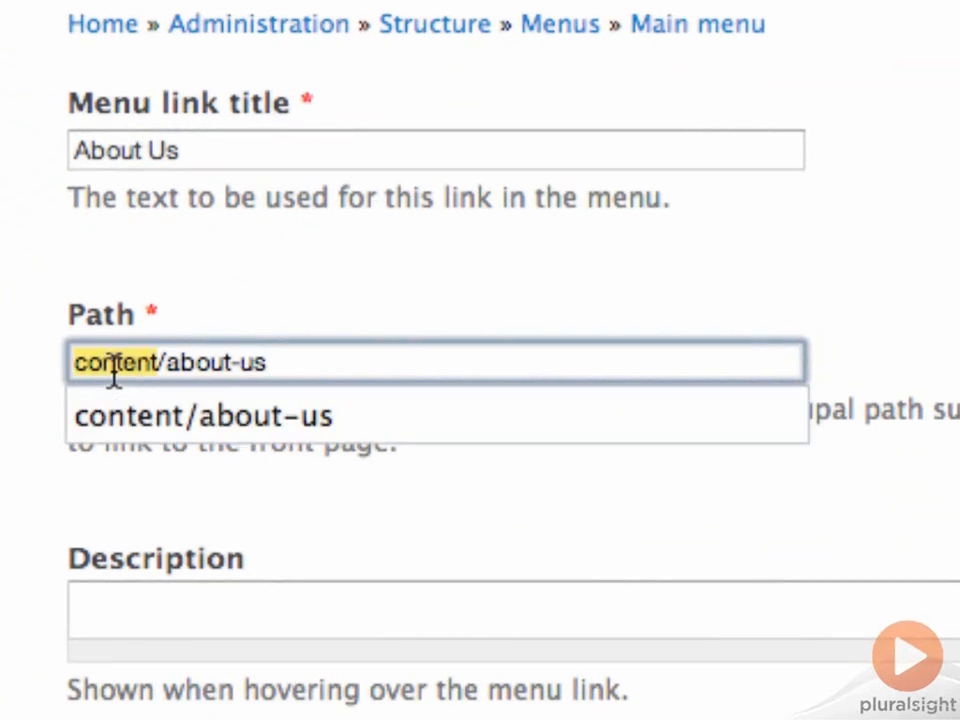
click(30, 368)
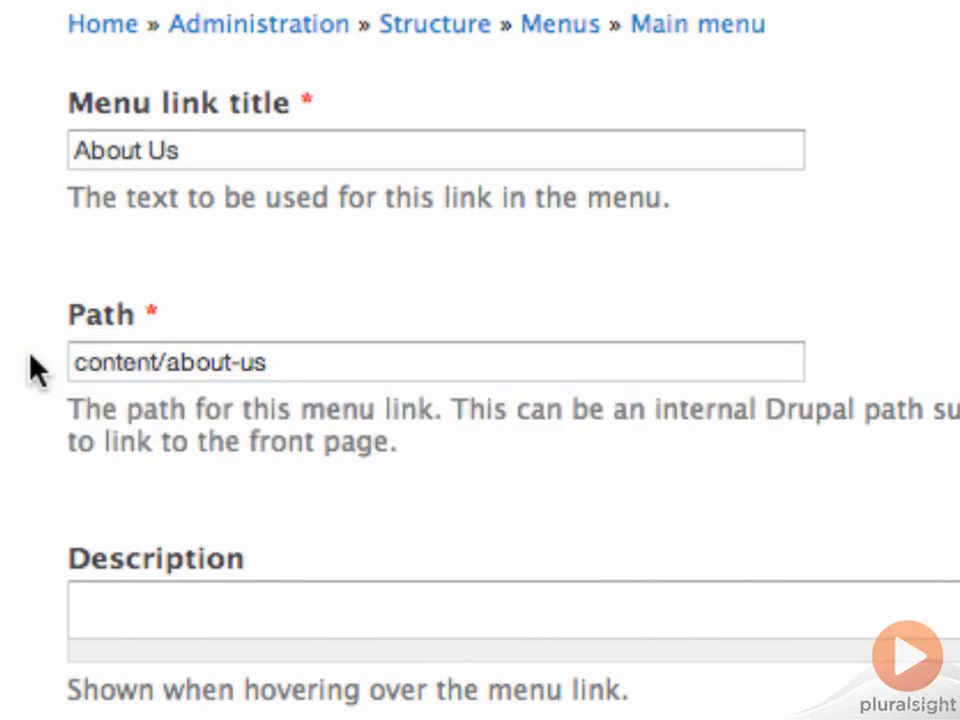
Step: Enter "About Us" as the menu link's description
click(240, 602)
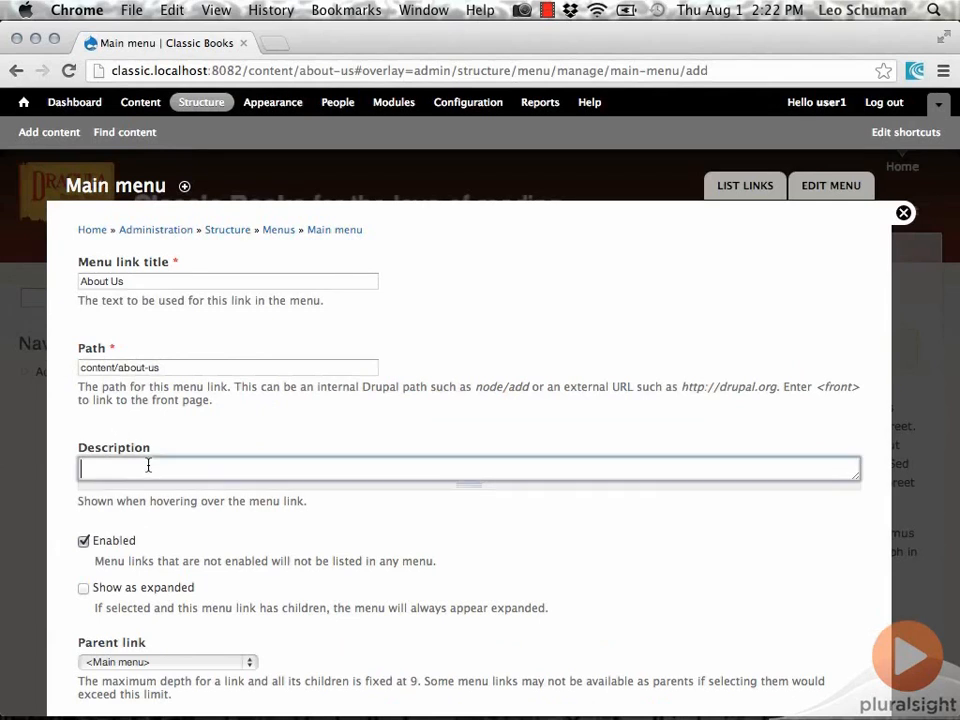
text(About Us)
click(435, 510)
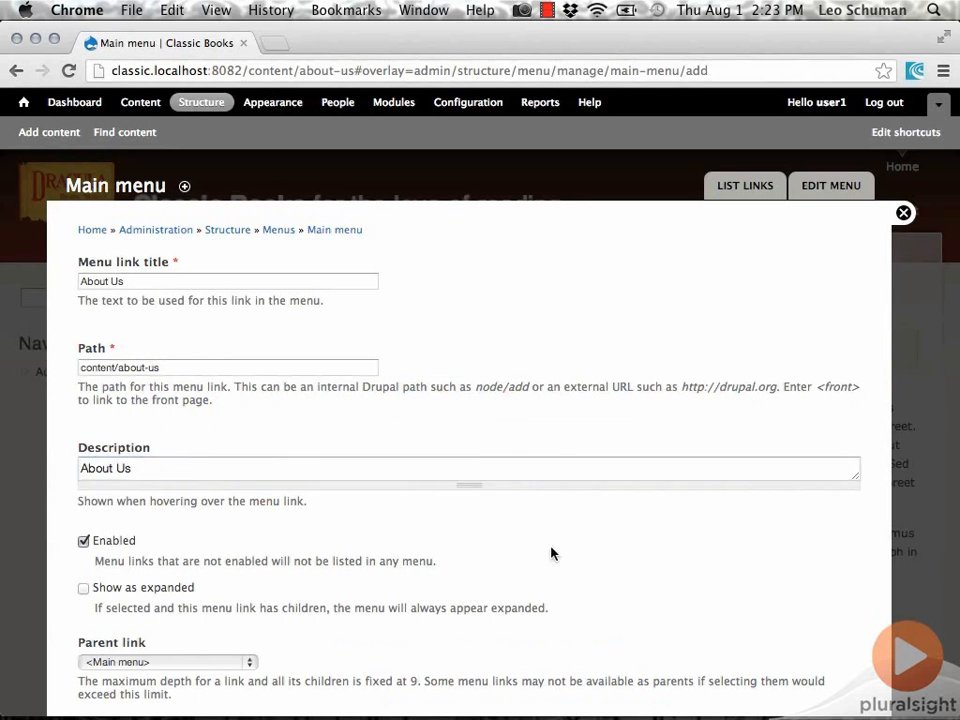
Step: Save the link and menu configuration with <Main menu> kept as the parent, and check the menu on the site's home page
scroll(558, 559, down, 1)
scroll(557, 559, down, 5)
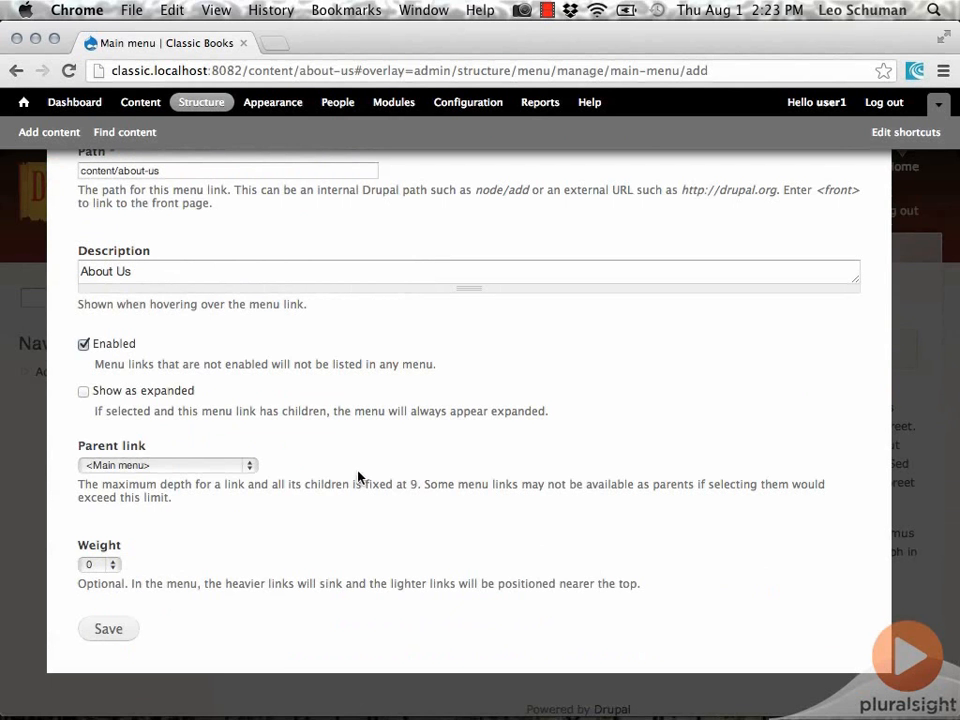
click(253, 467)
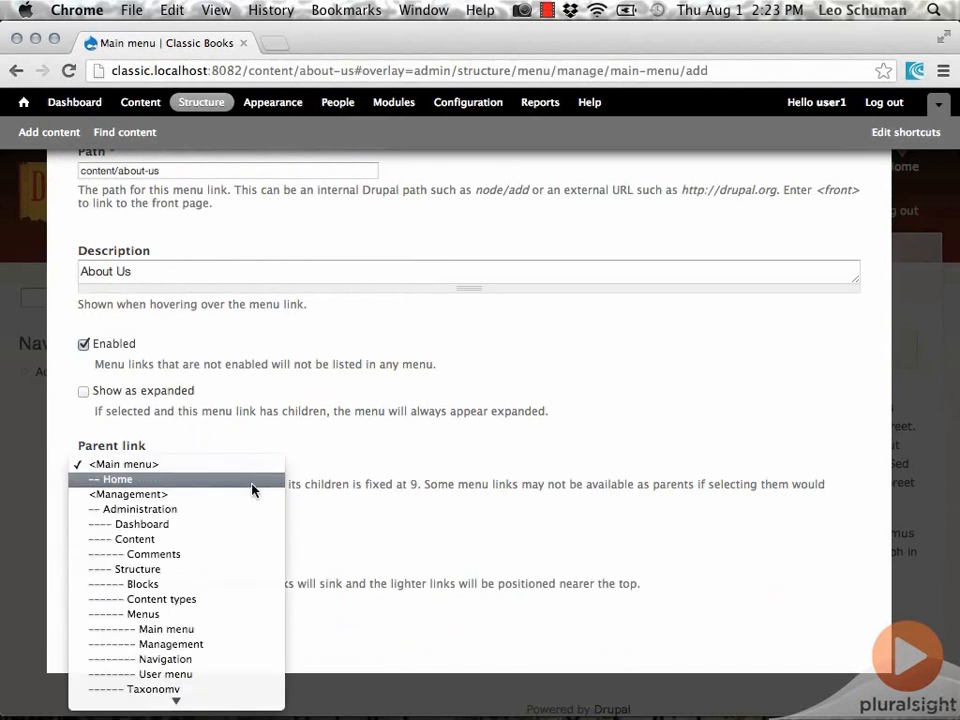
click(247, 466)
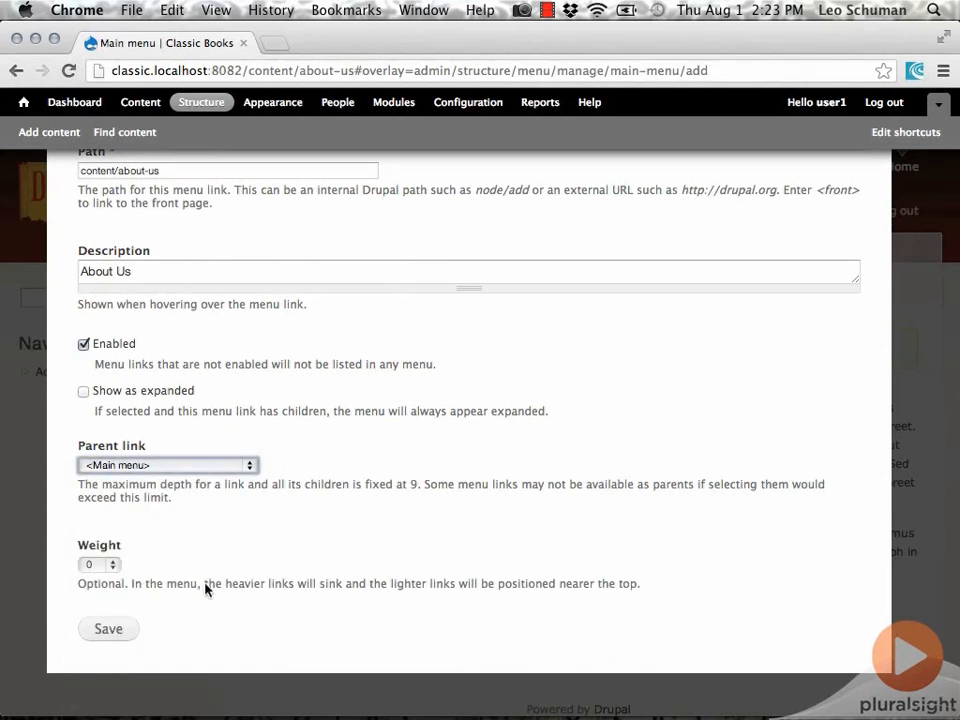
click(107, 636)
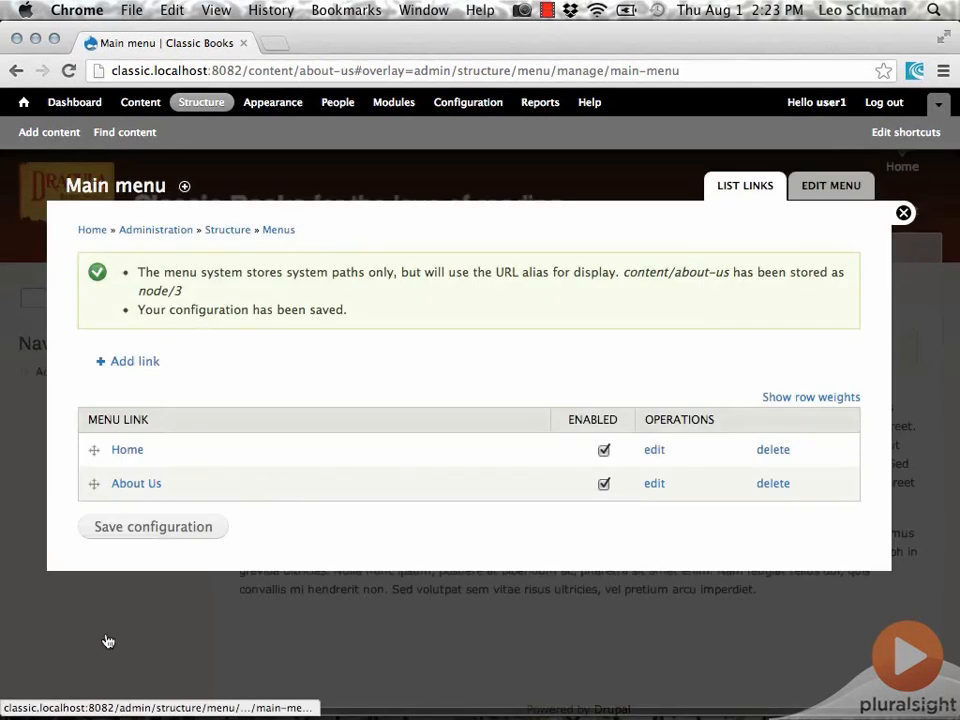
click(126, 527)
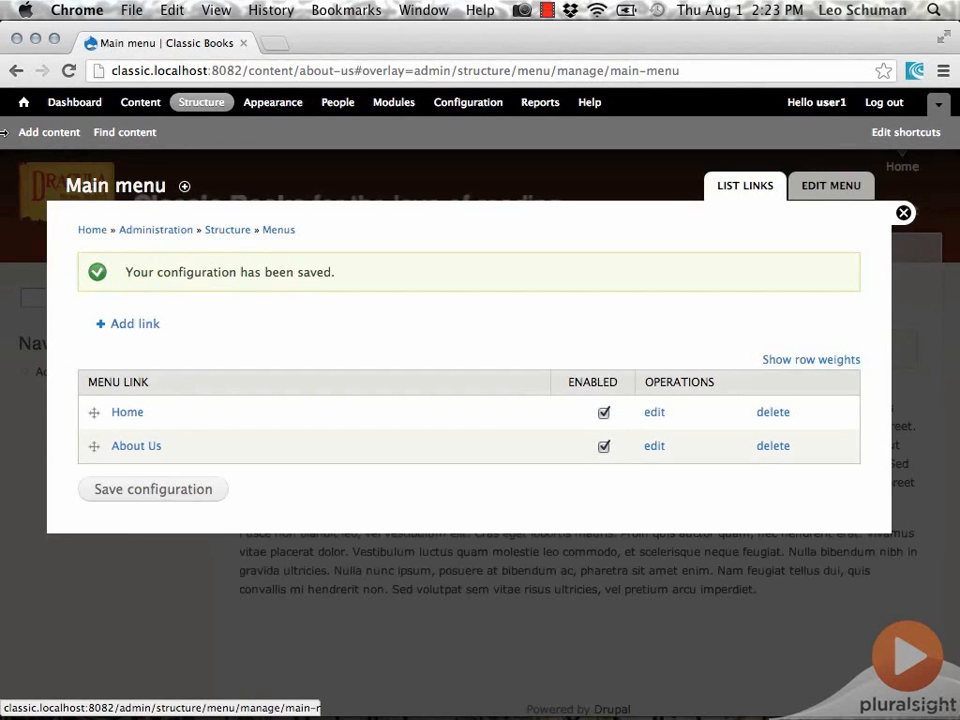
click(21, 105)
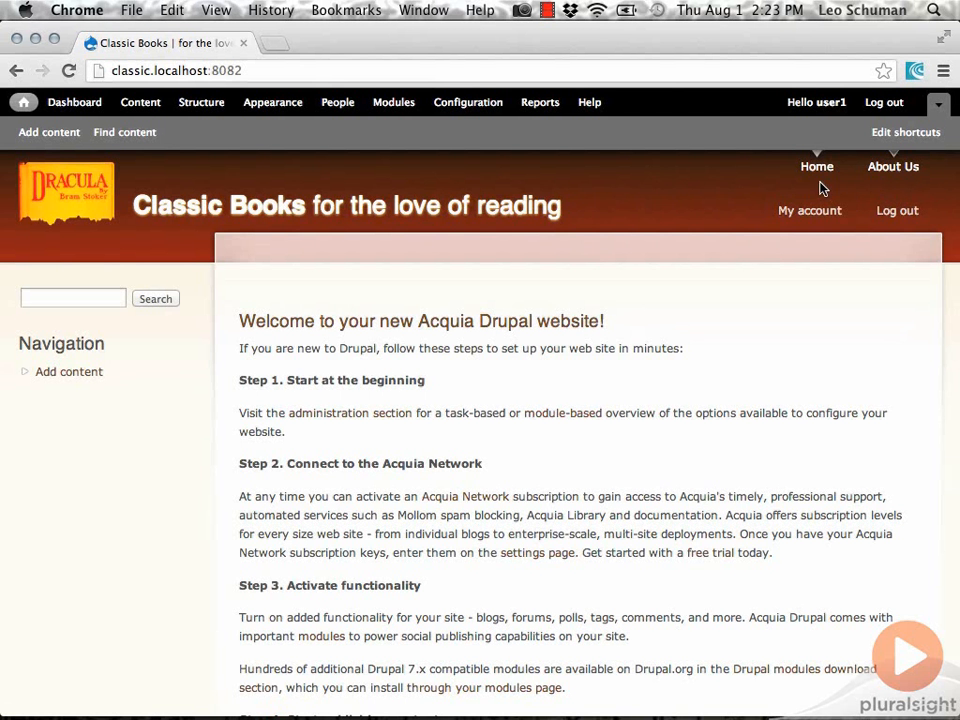
Step: List the Main menu's links and move About Us above Home
click(197, 110)
click(118, 385)
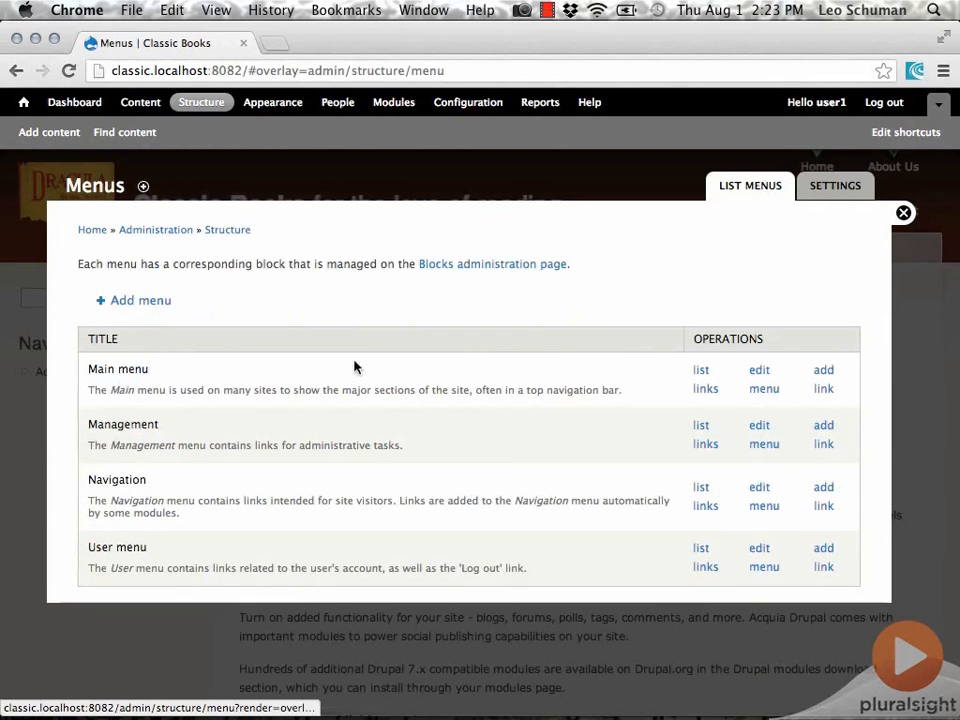
click(703, 388)
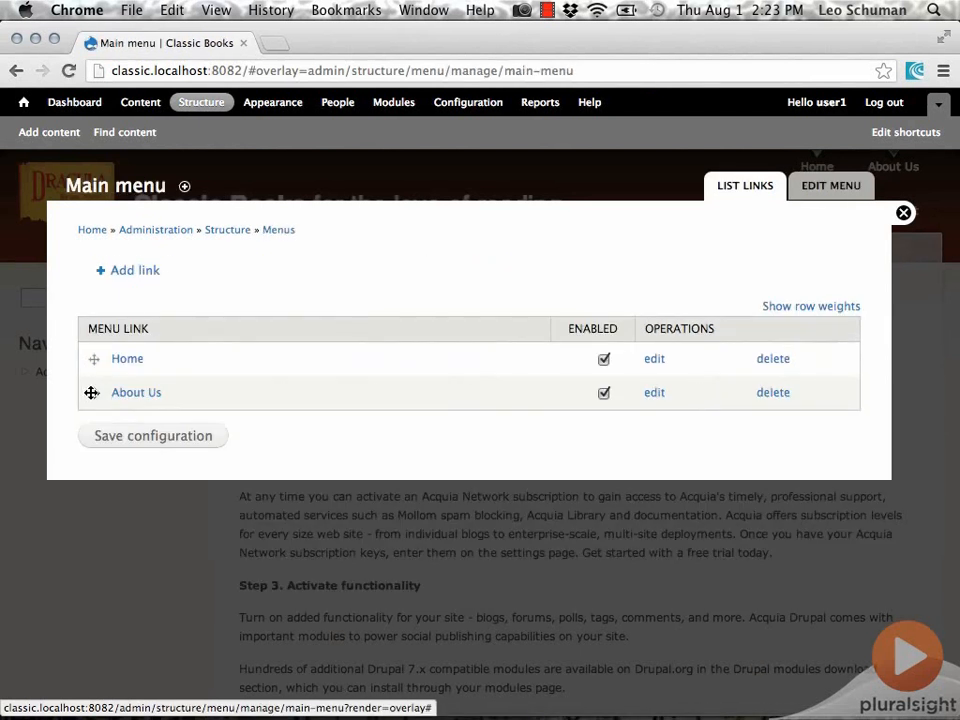
drag(90, 392, 93, 373)
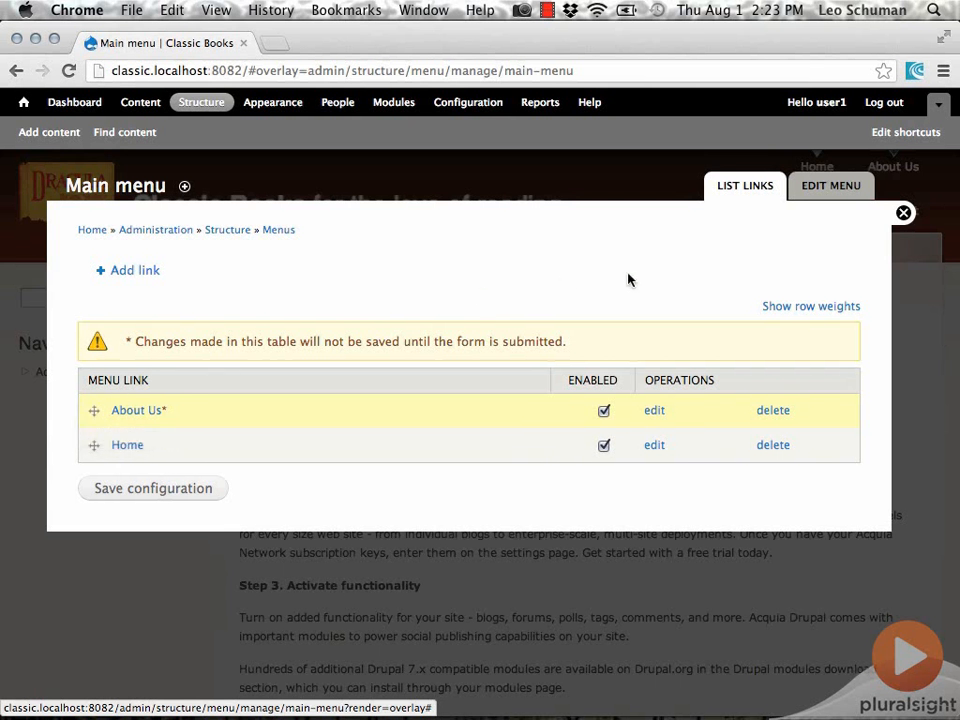
Step: Check the row weights of the menu links, hide them again and save the menu configuration
click(810, 307)
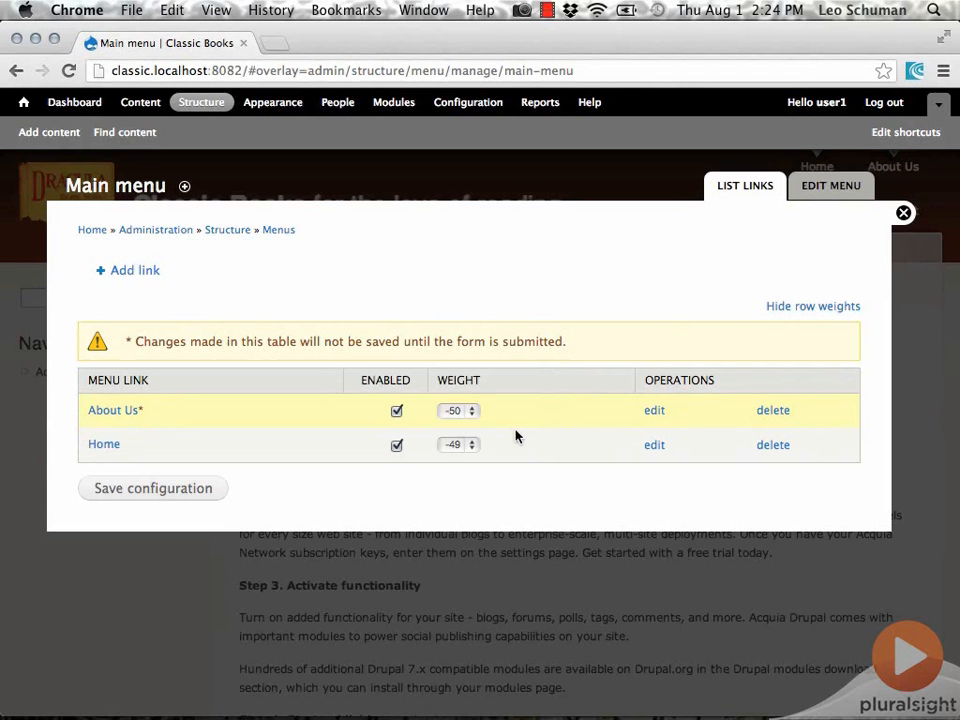
click(793, 306)
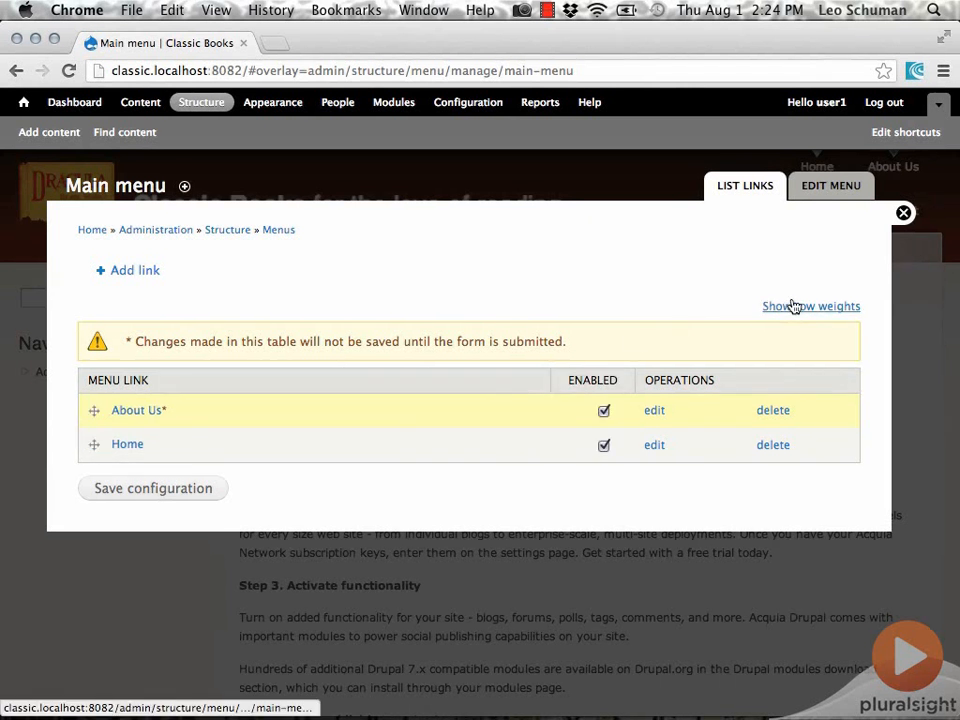
click(156, 489)
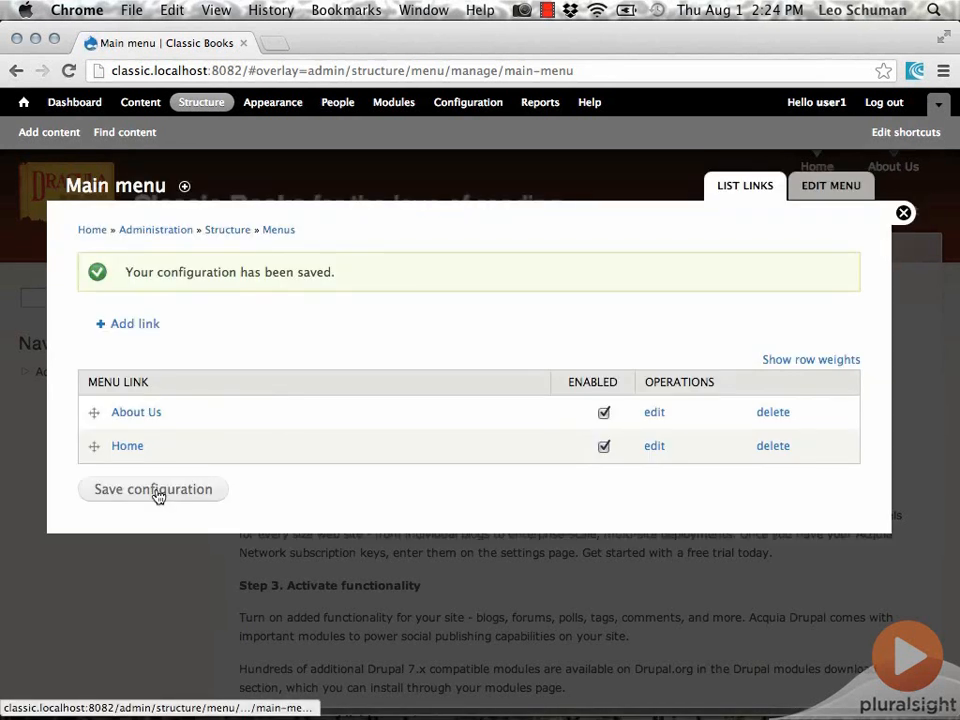
Step: Return to the home page, log out of the site and view the About Us page through its menu link
click(22, 103)
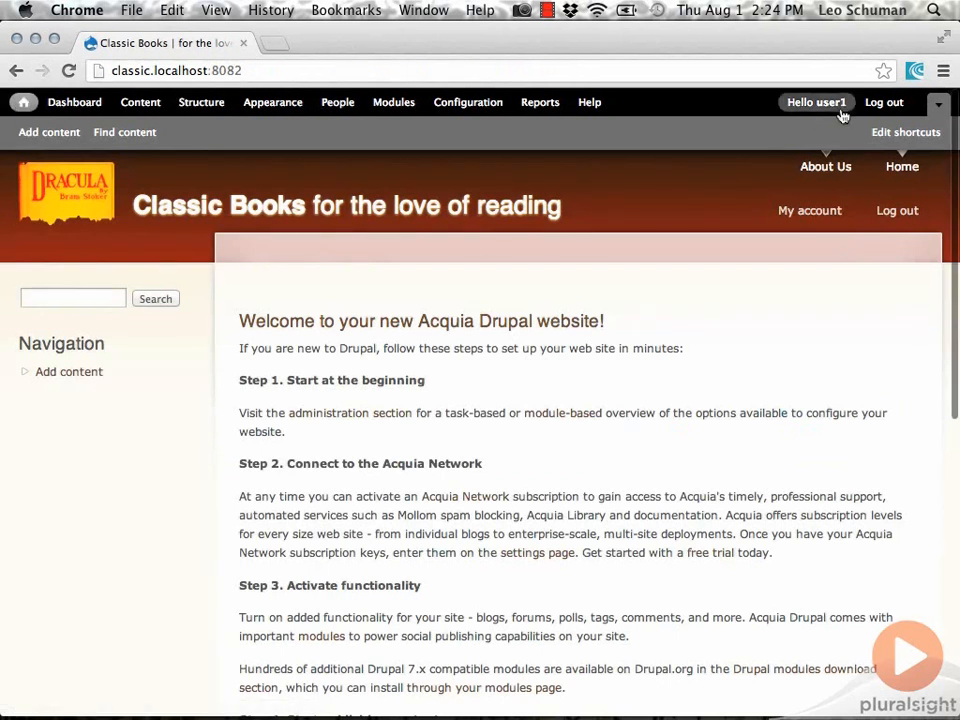
click(880, 102)
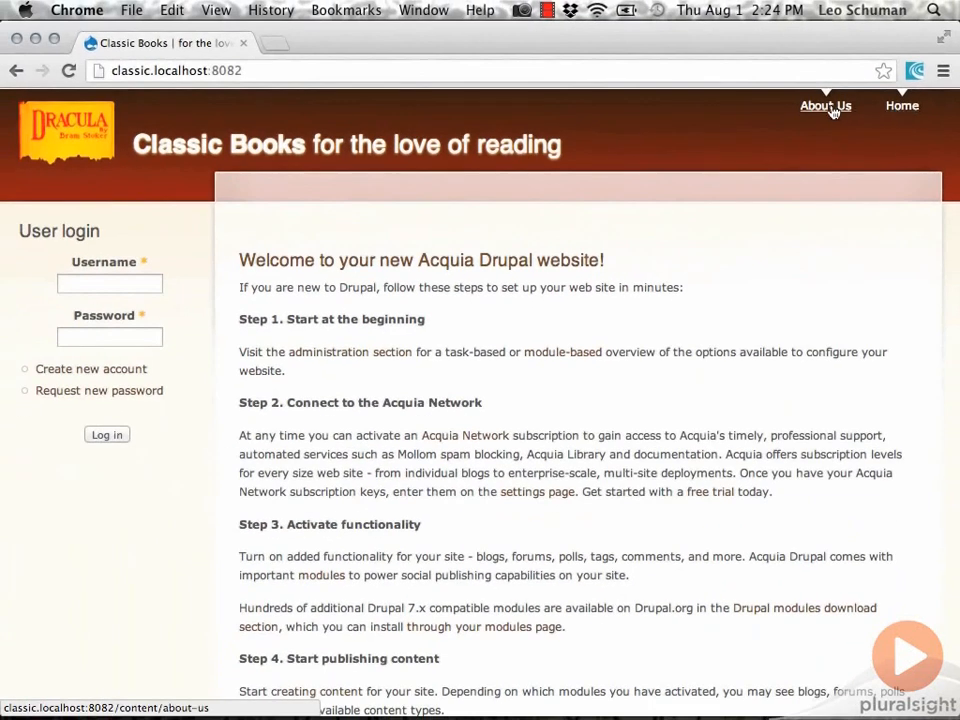
click(834, 108)
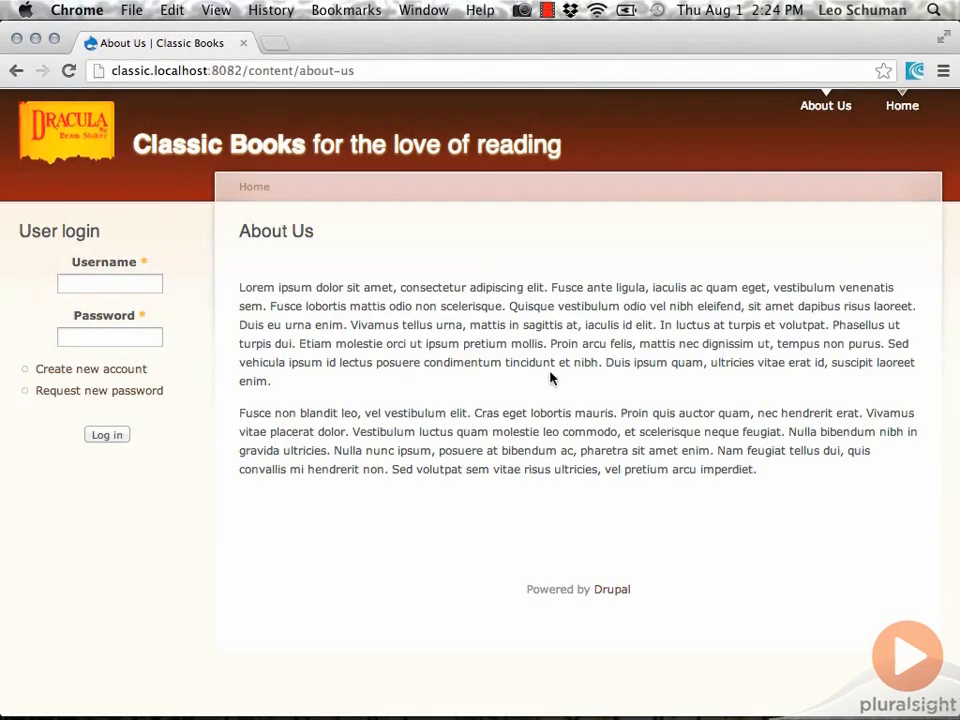